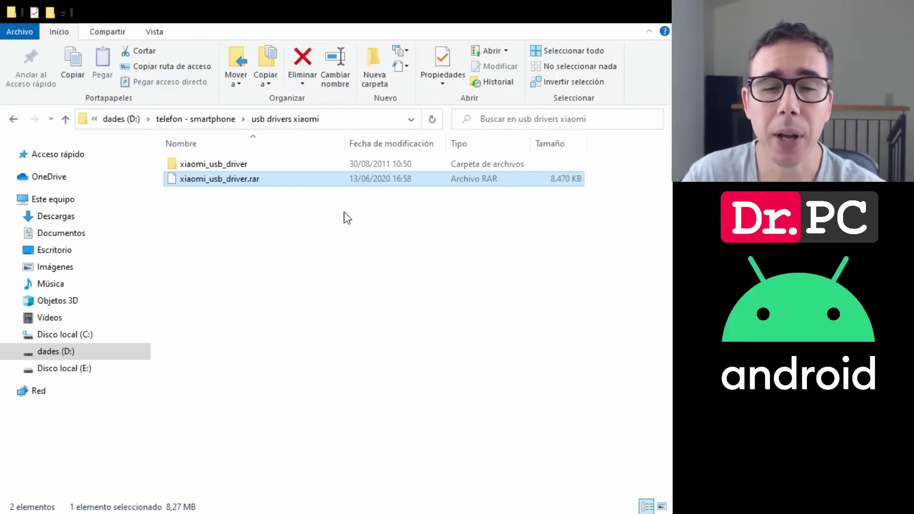
- Open the xiaomi_usb_driver folder and check its driver files, including android_winusb, androidwinusb86 and androidwinusba64
double_click(220, 165)
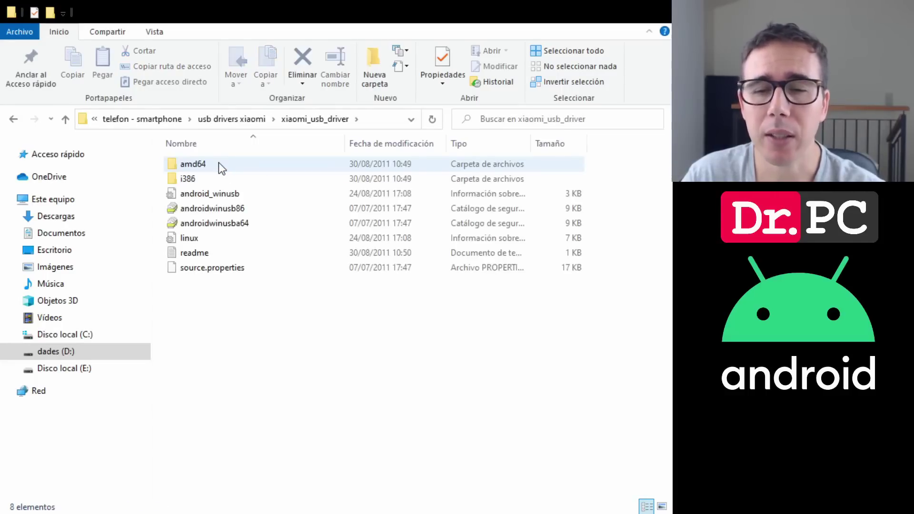
left_click(210, 195)
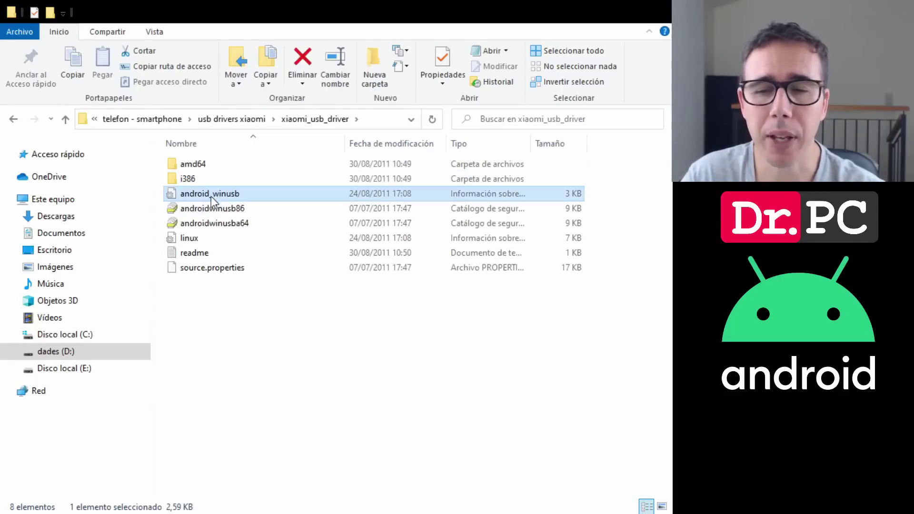
left_click(208, 209)
left_click(209, 223)
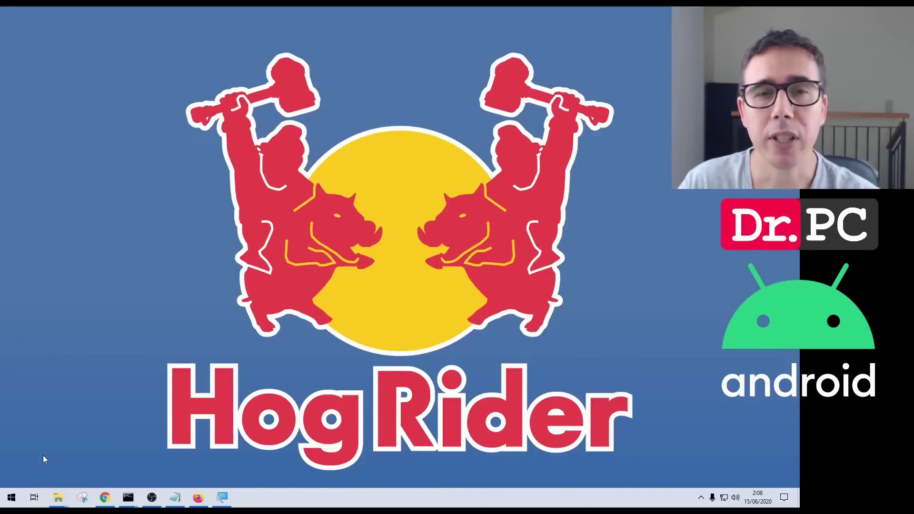
- Search Windows for "adminis", open Administrador de dispositivos and maximize its window
left_click(7, 500)
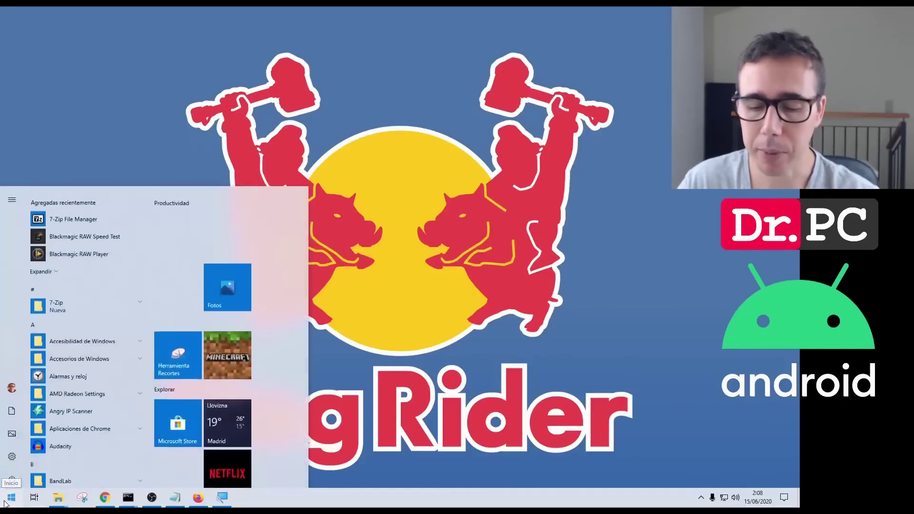
type("adminis")
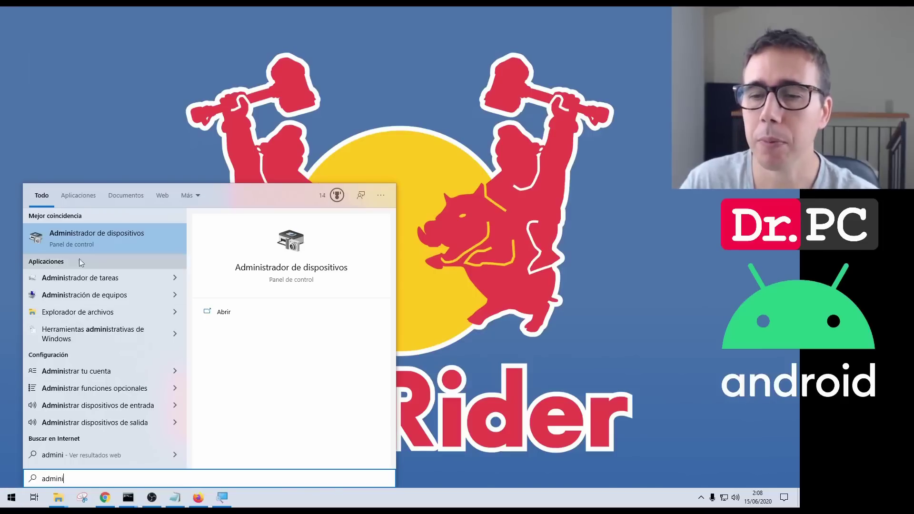
left_click(87, 242)
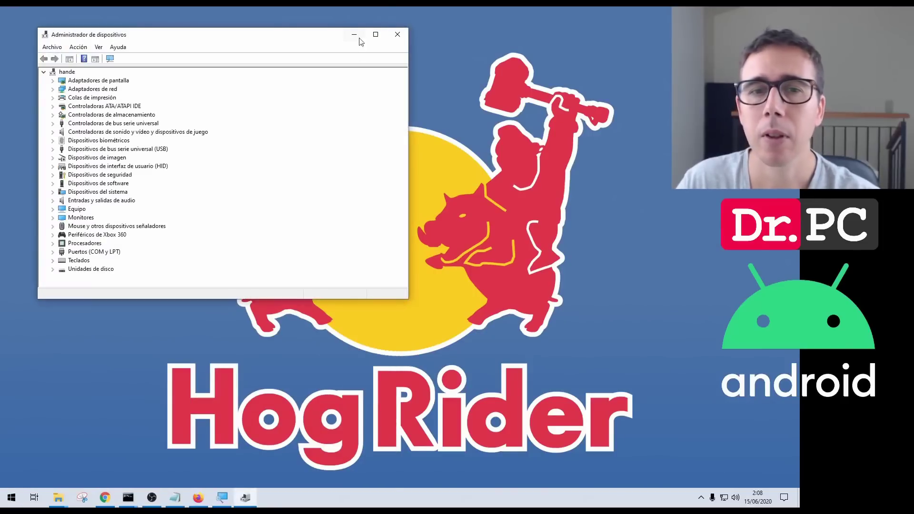
left_click(374, 35)
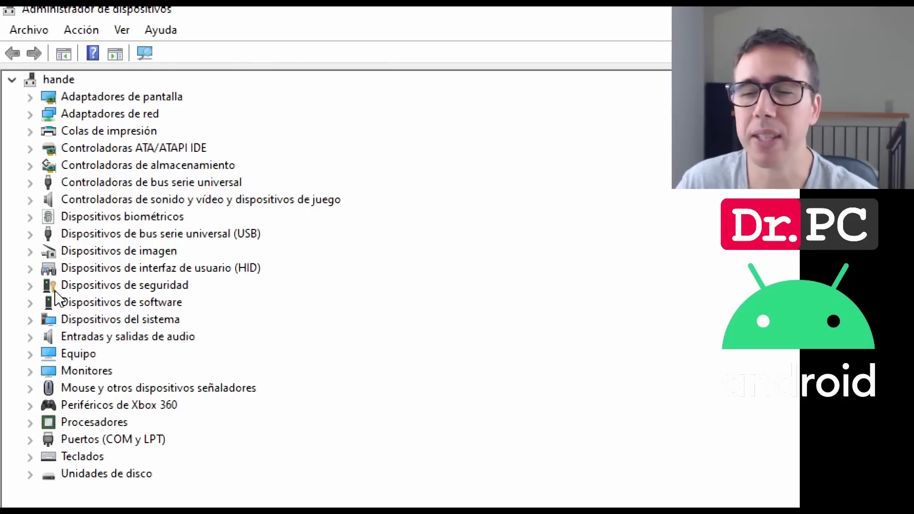
- Expand the Dispositivos de bus serie universal (USB) category and select the SDM636-MTP phone
left_click(29, 234)
left_click(116, 235)
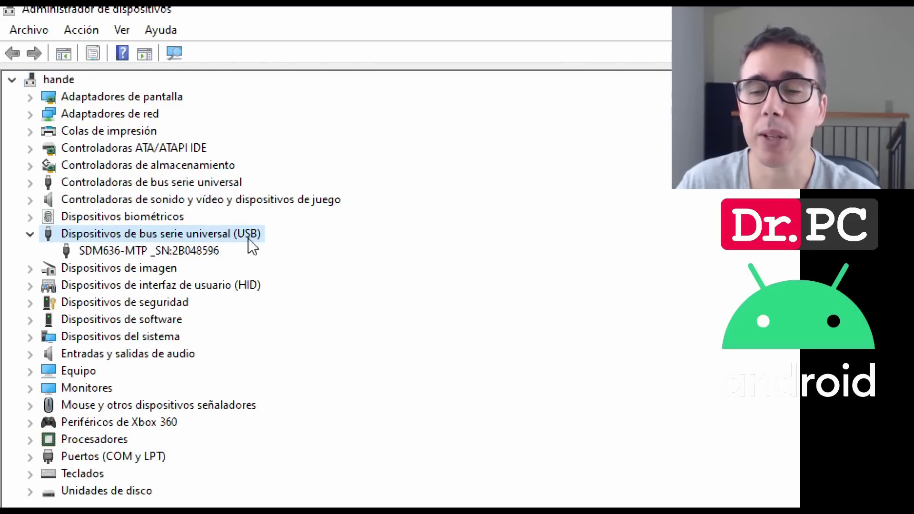
left_click(113, 251)
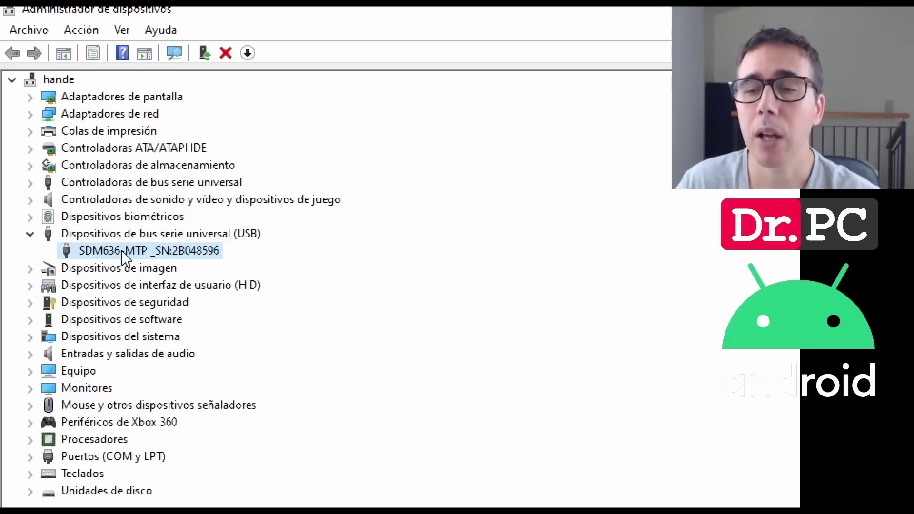
- Start a manual driver update for the SDM636-MTP phone, using D:\telefon - smartphone\usb drivers xiaomi\xiaomi_usb_driver as the search location with subfolders included
right_click(122, 250)
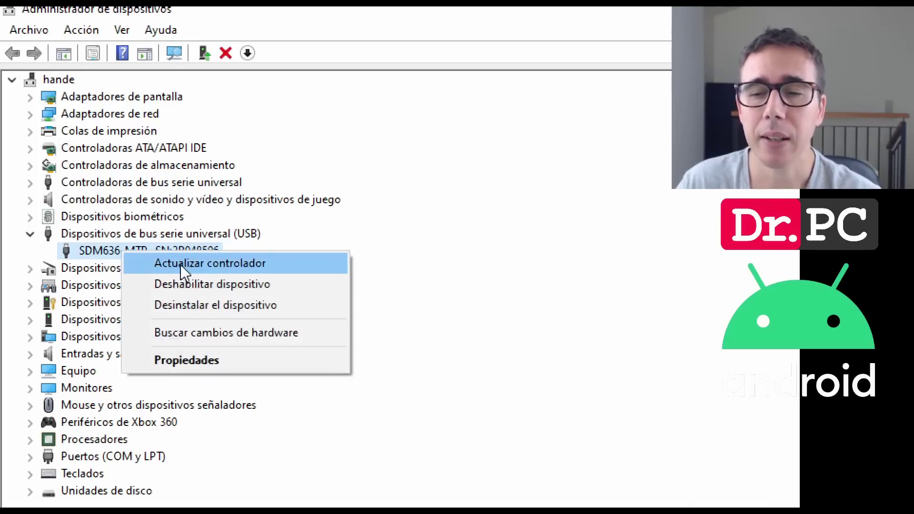
left_click(108, 246)
right_click(122, 250)
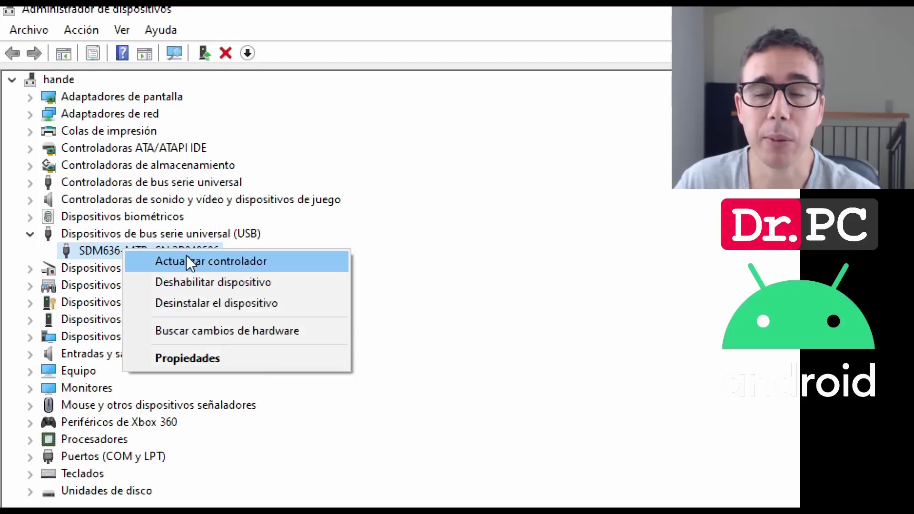
left_click(267, 262)
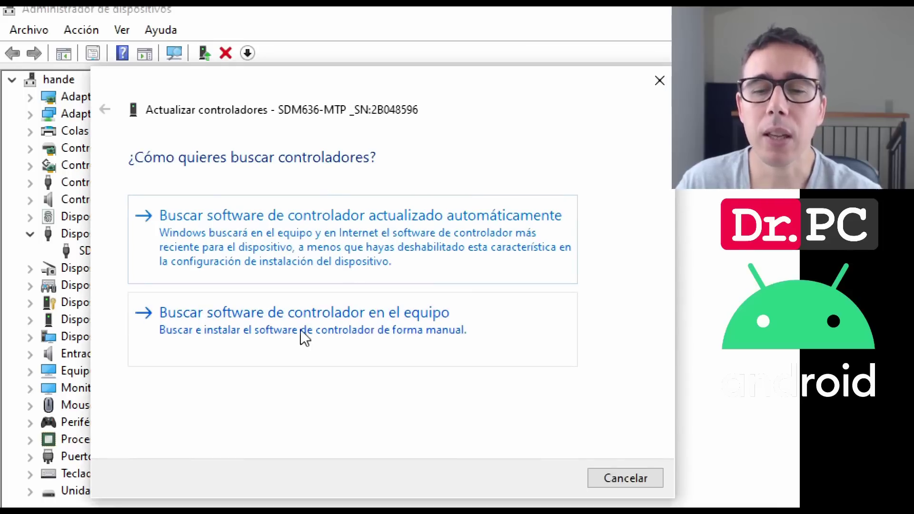
left_click(517, 330)
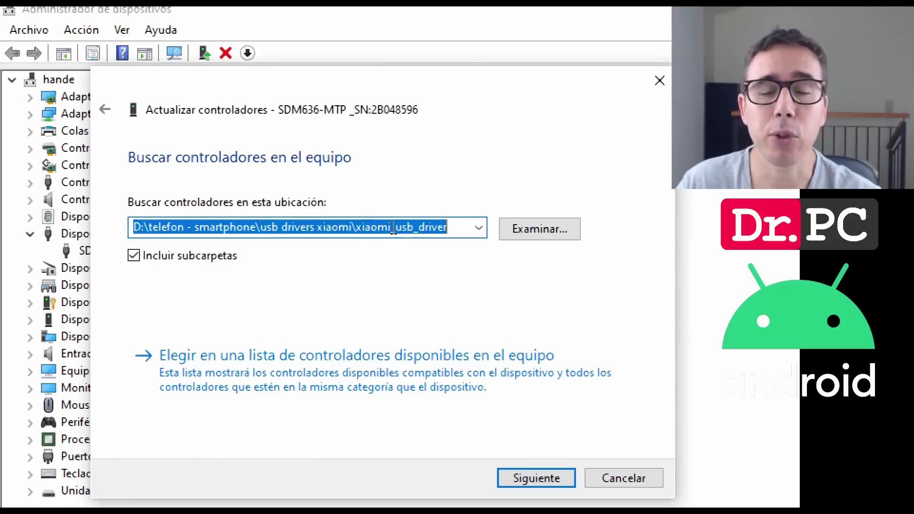
left_click(445, 228)
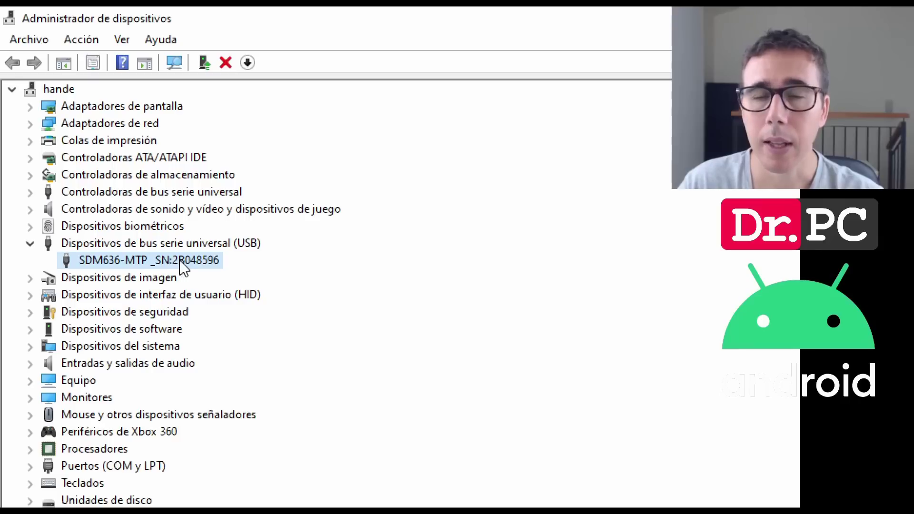
- Open the properties of the SDM636-MTP device and view its driver information
right_click(180, 261)
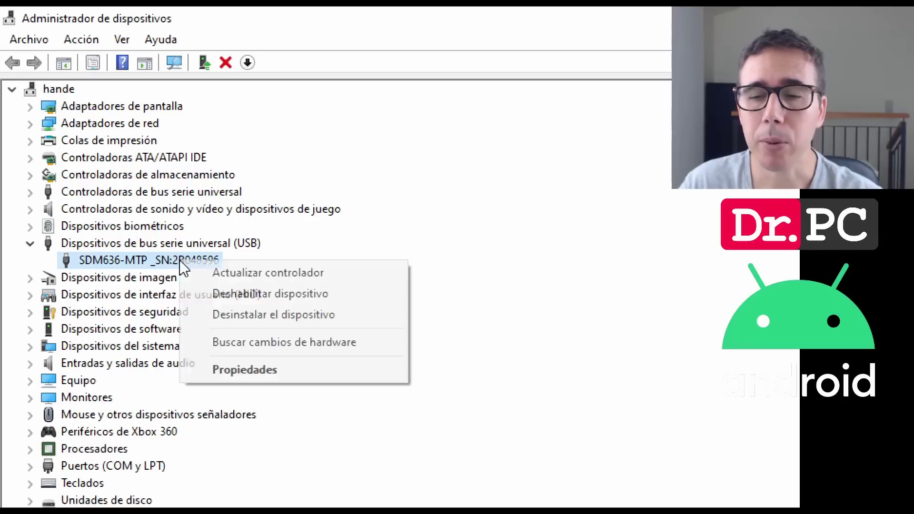
left_click(260, 369)
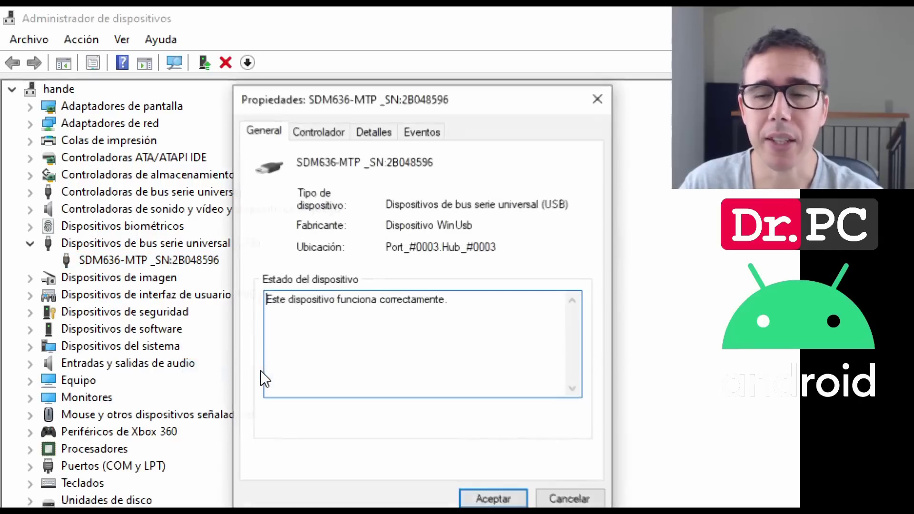
left_click(319, 135)
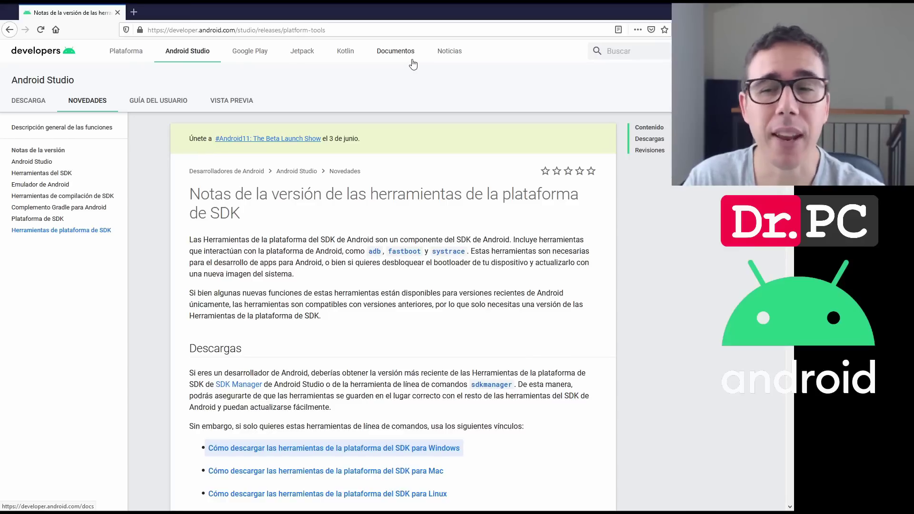
- Review the Android SDK Platform-Tools release notes page and its Windows, Mac and Linux download links
scroll(333, 286, "down", 1)
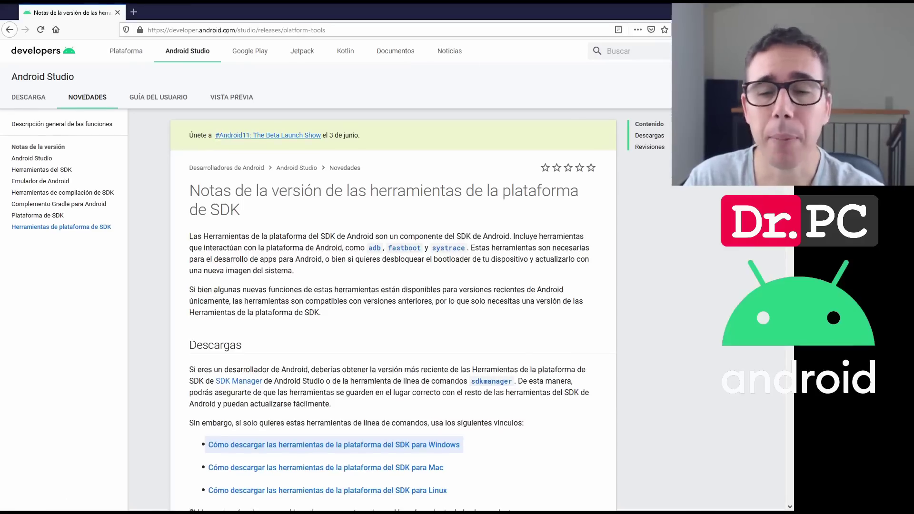
scroll(333, 285, "down", 2)
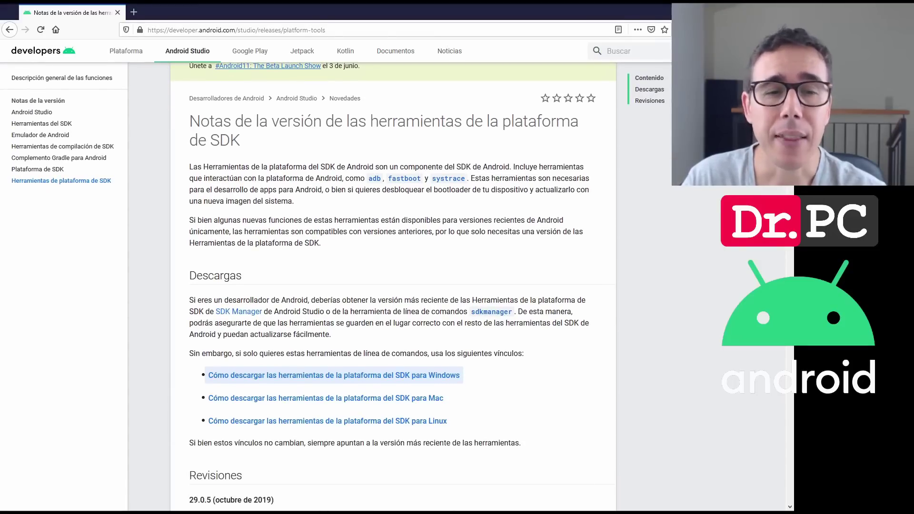
scroll(393, 283, "down", 5)
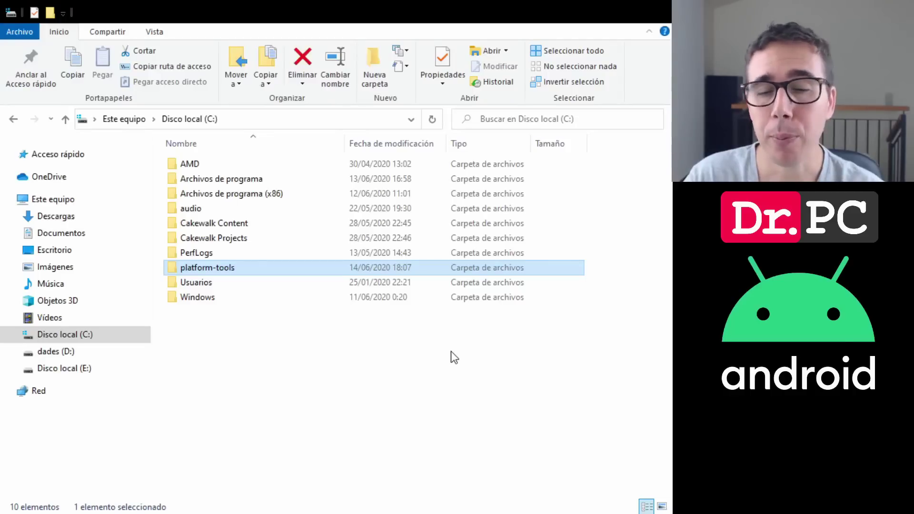
- Open the platform-tools folder on drive C: and select the adb application
double_click(226, 266)
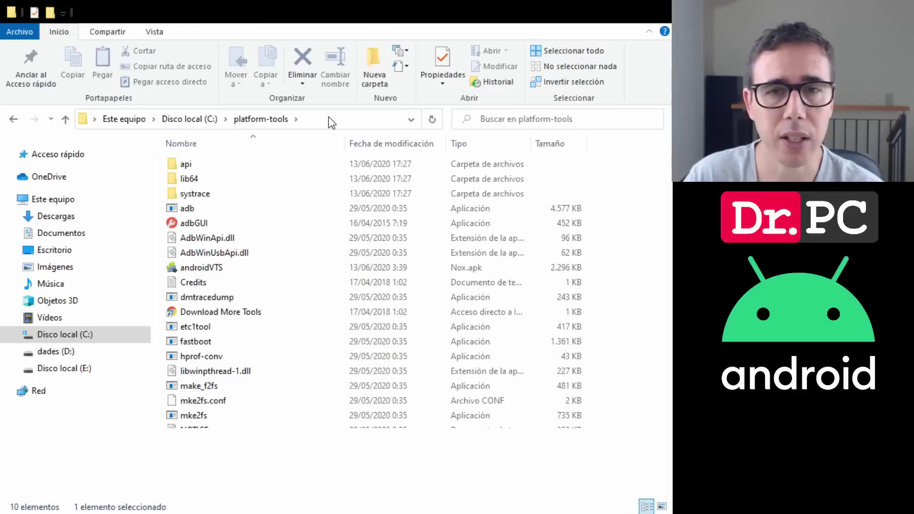
left_click(343, 208)
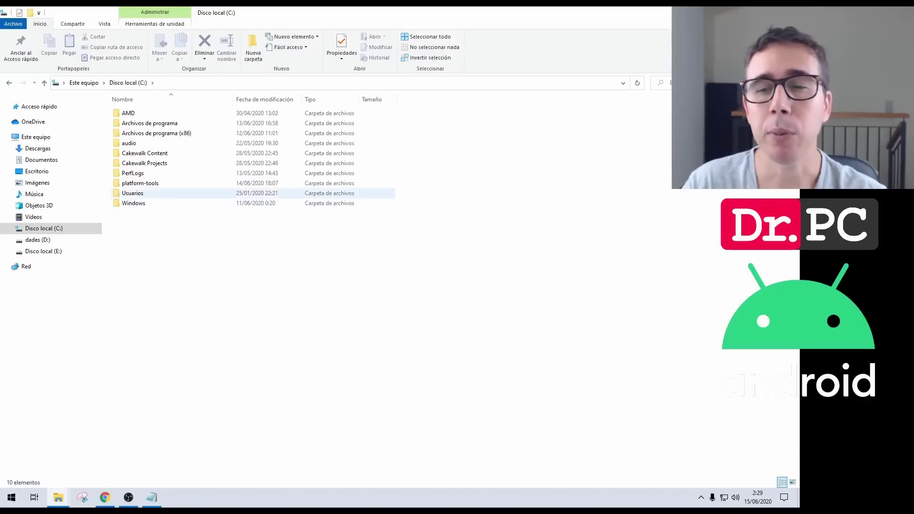
double_click(143, 183)
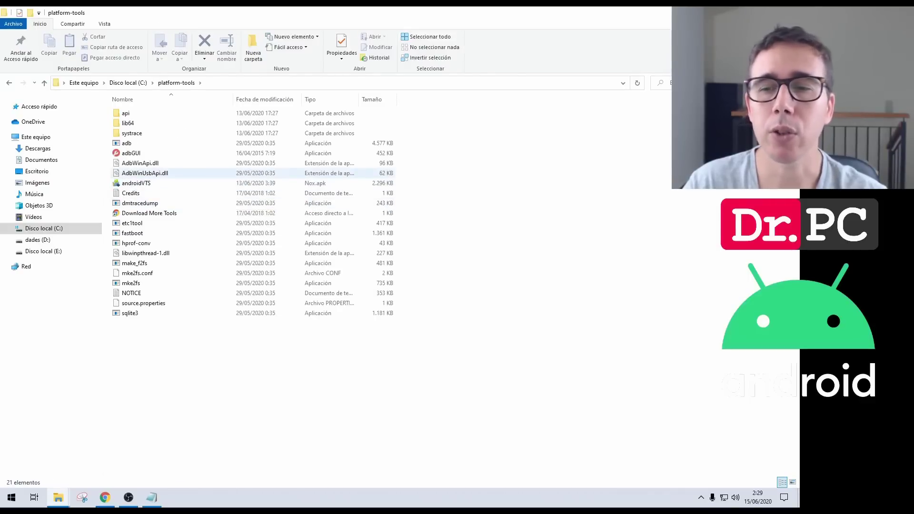
left_click(136, 143)
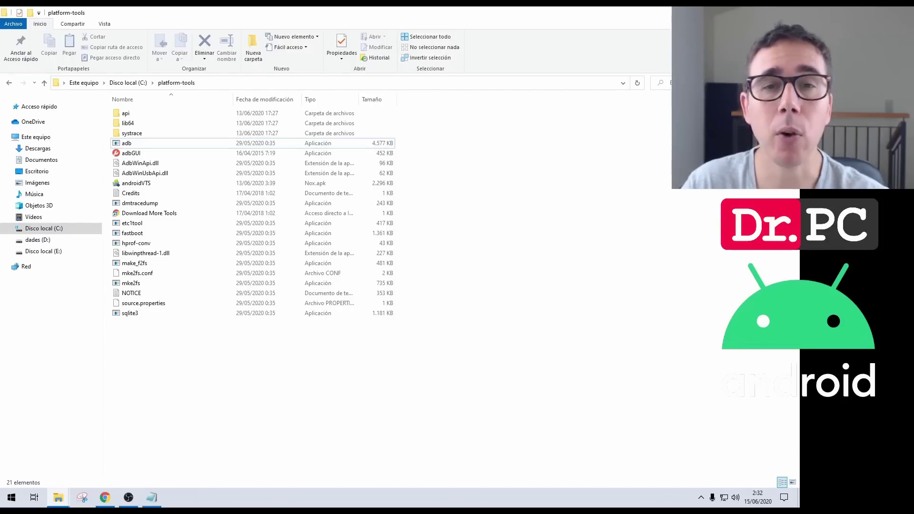
- Open a Command Prompt with cmd directly in the C:\platform-tools folder and reposition its window
key("alt+d")
type("cmd")
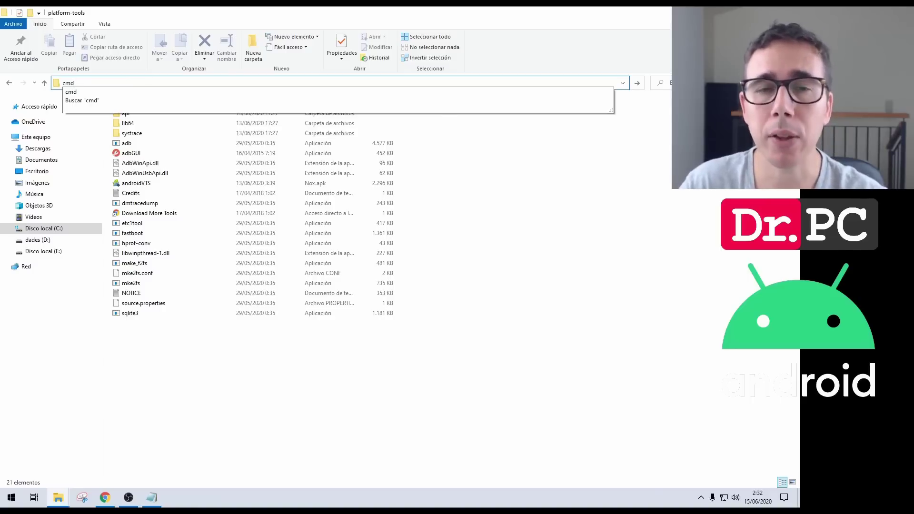
key("Return")
left_click_drag(244, 94, 293, 56)
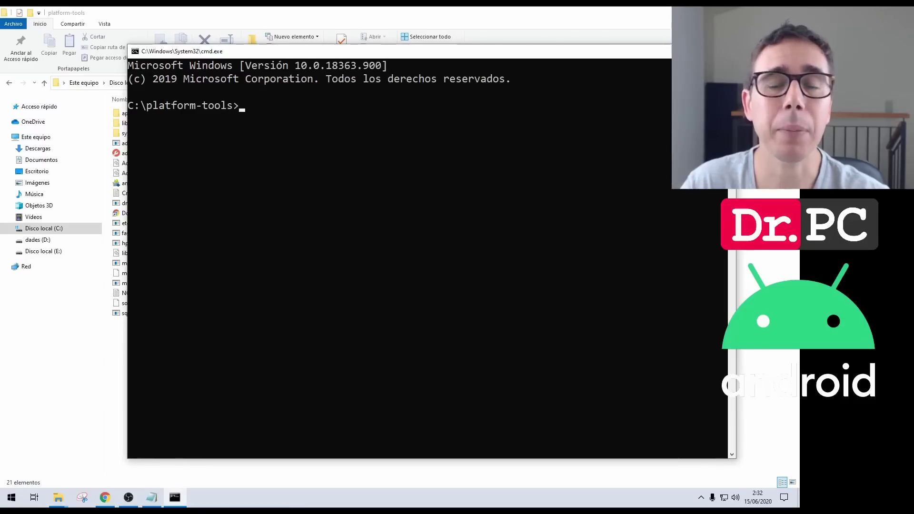
- List the contents of C:\platform-tools with dir in the Command Prompt, and close it with exit
type("dir")
key("Return")
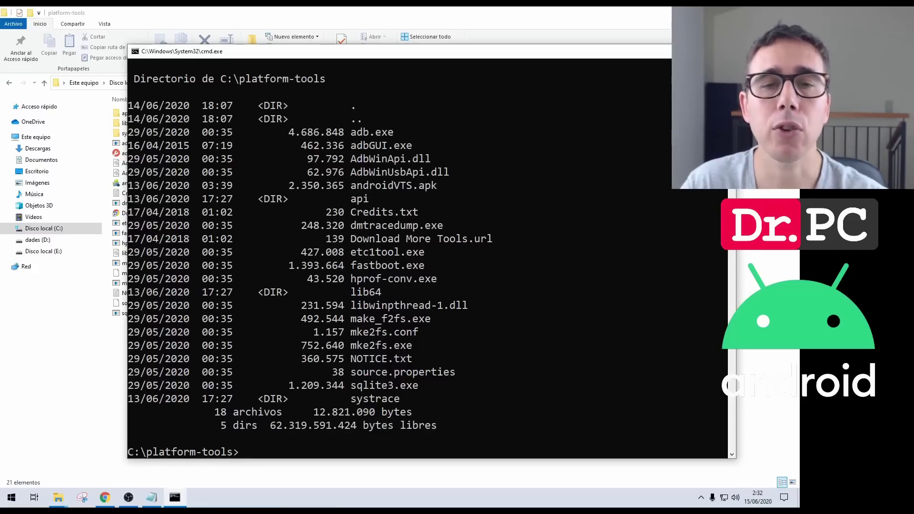
mouse_move(400, 55)
left_mouse_down()
mouse_move(470, 60)
mouse_move(413, 64)
left_mouse_up()
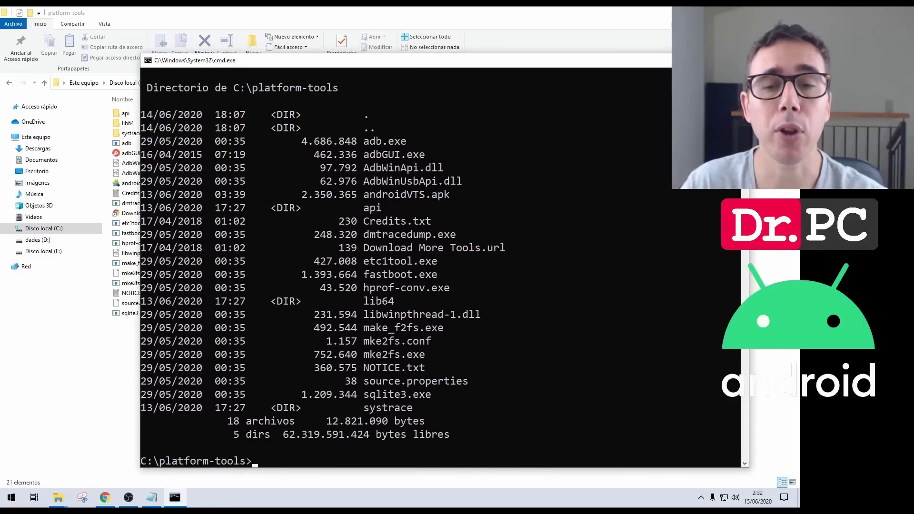
type("exit")
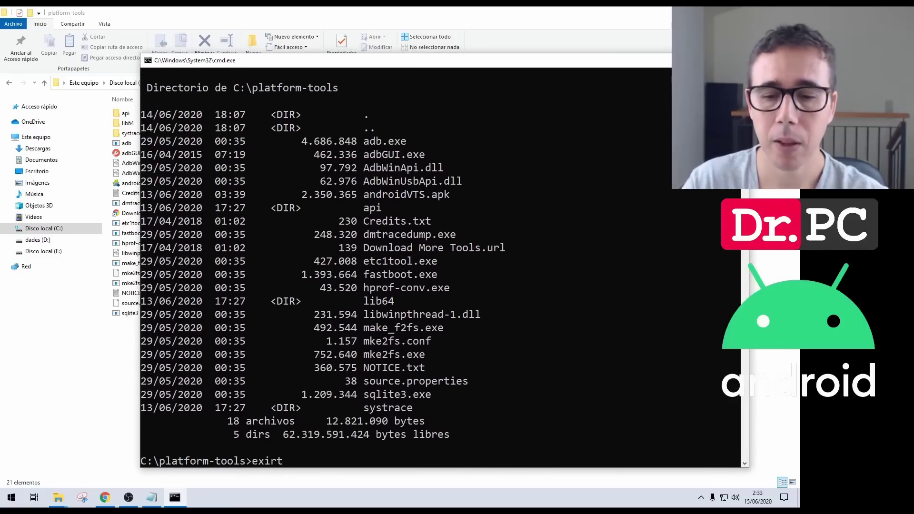
key("Return")
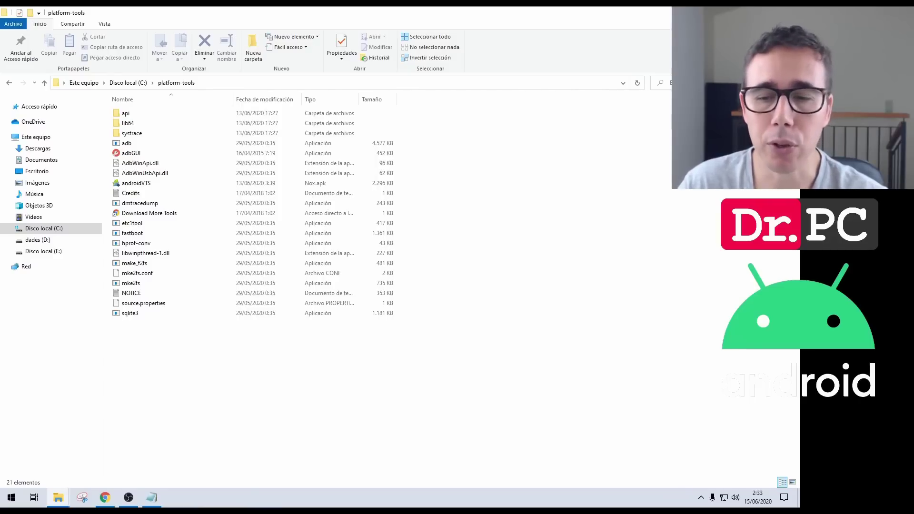
- Open a PowerShell window in the C:\platform-tools folder and list the folder's contents with dir
right_click(219, 355, "shift")
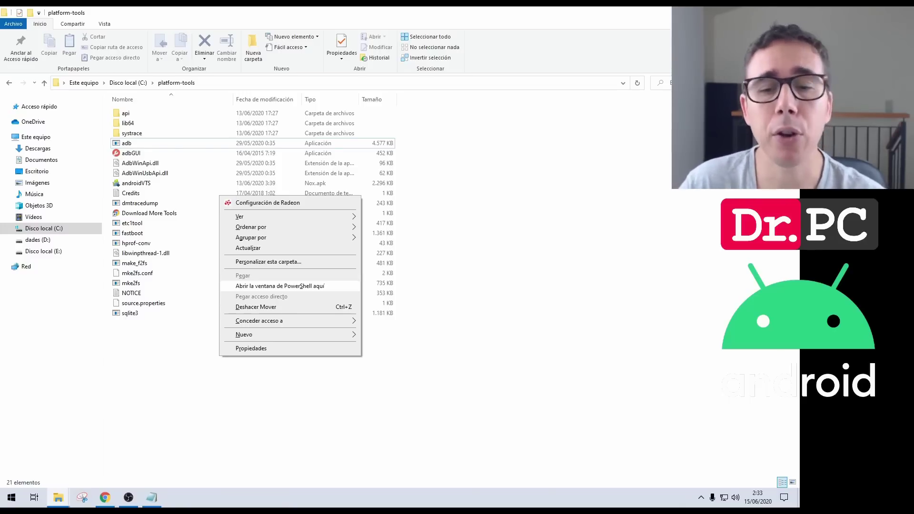
left_click(280, 286)
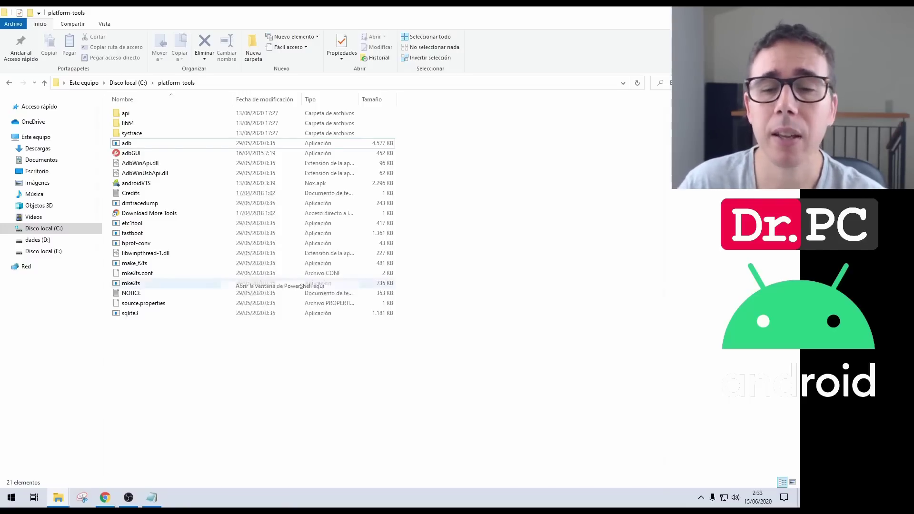
left_click_drag(347, 101, 456, 77)
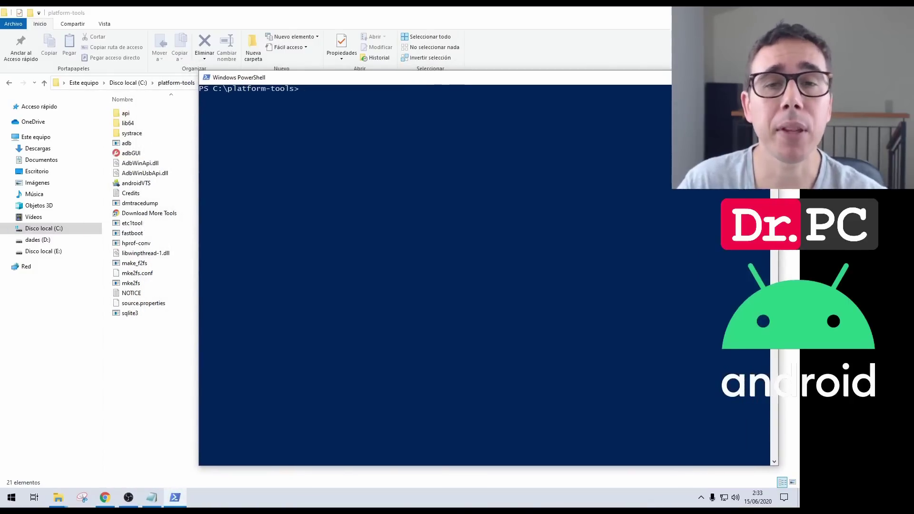
type("dir")
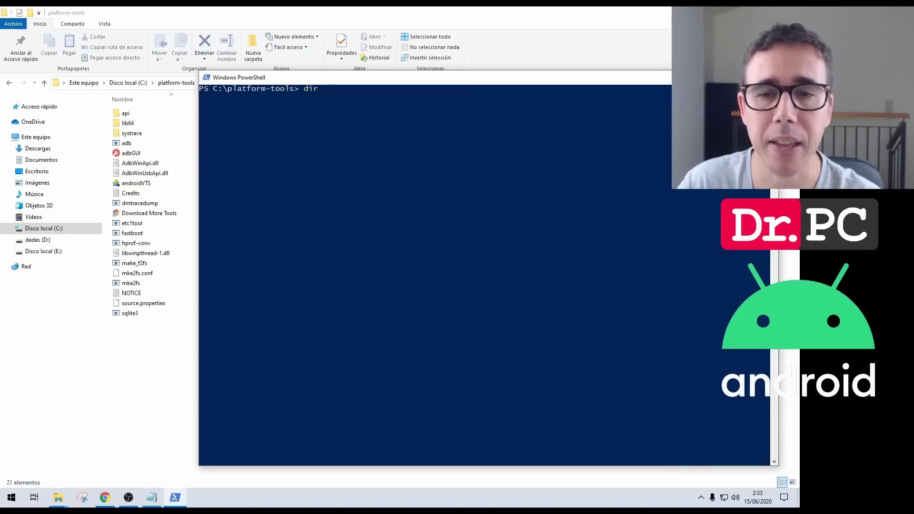
key("Return")
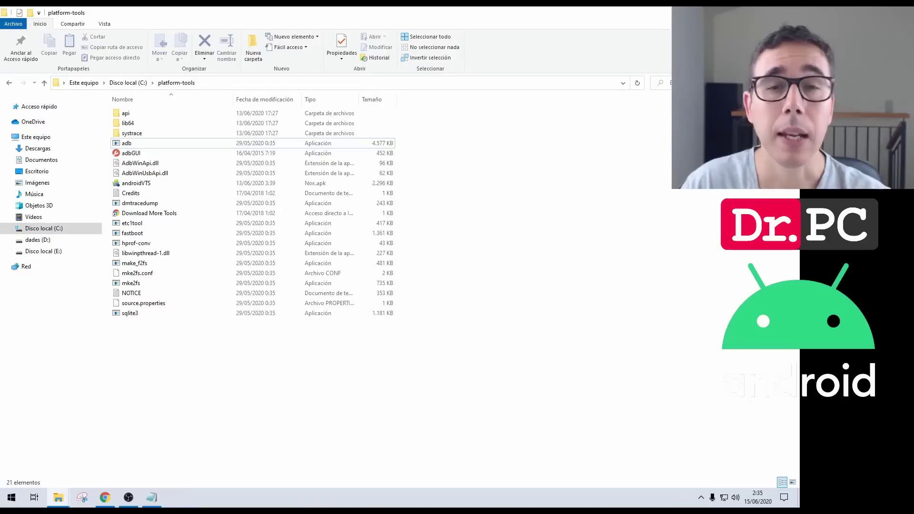
- Open Windows Terminal and move up to the root of drive C: by running cd .. twice
key("super")
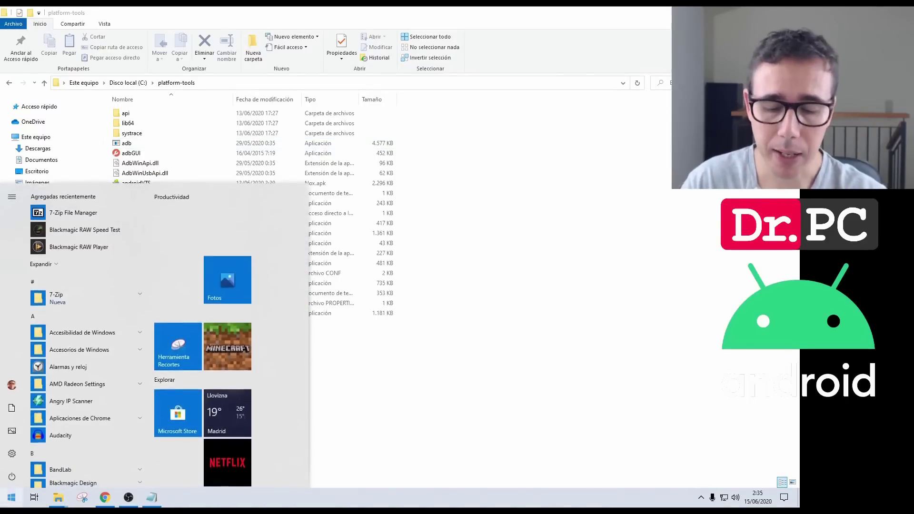
type("termi")
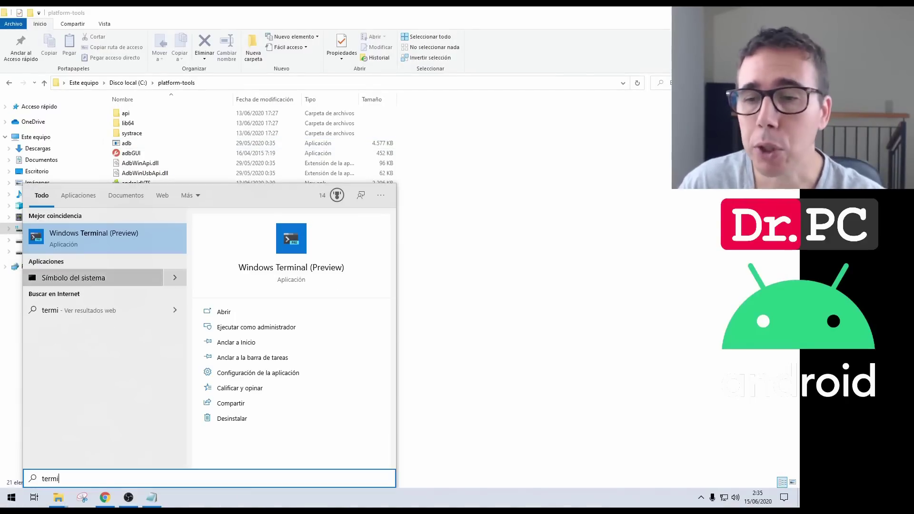
key("Return")
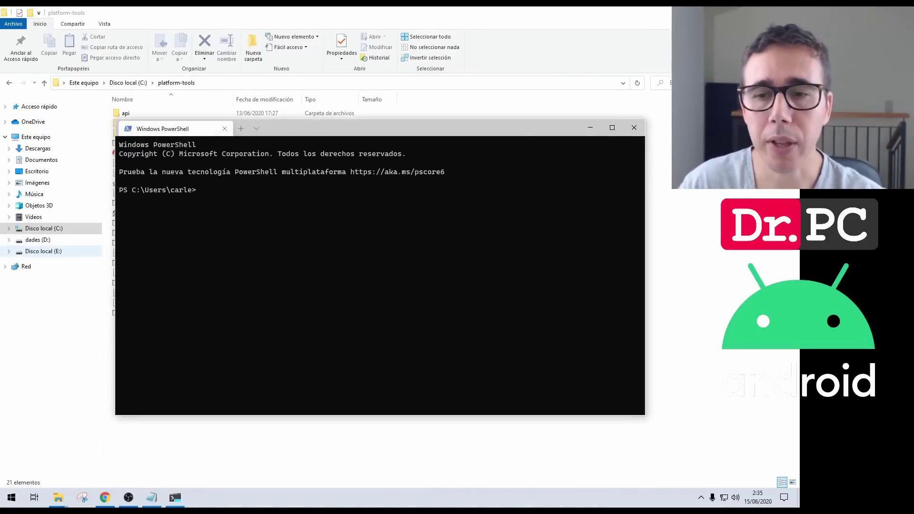
type("cdcd")
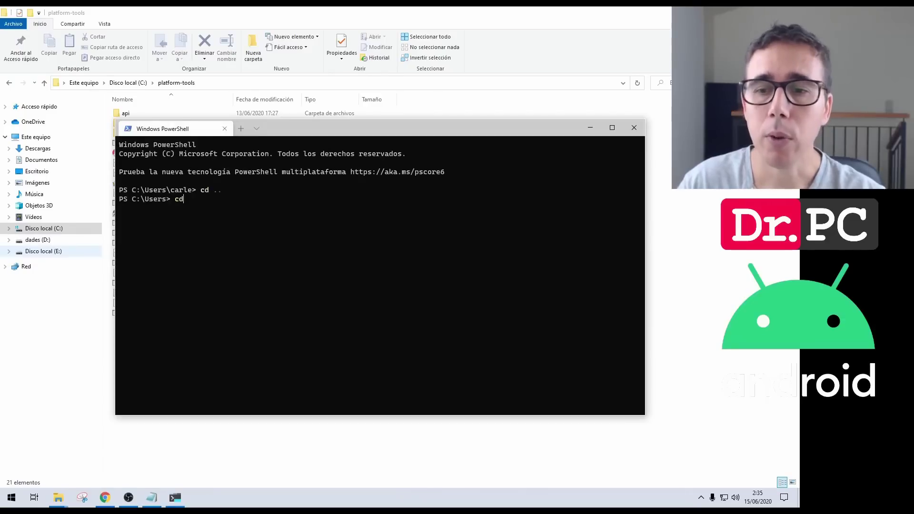
type(" ..")
key("Return")
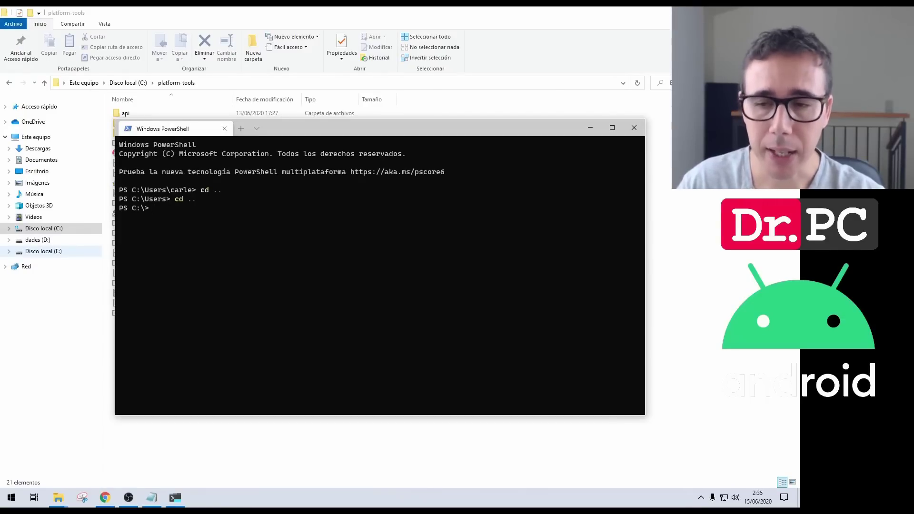
- Change to the platform-tools folder with cd .\platform-tools\ and list its contents with ls
type("cd ")
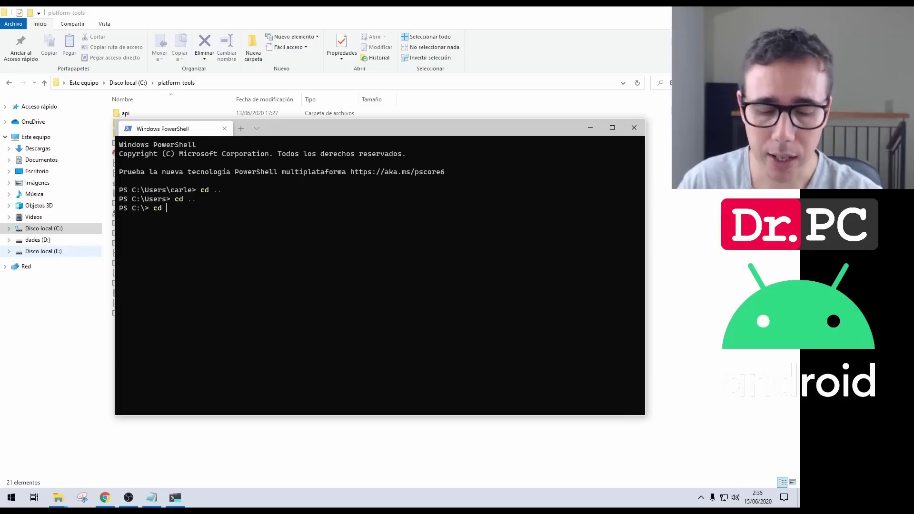
type(".\\p")
key("Tab")
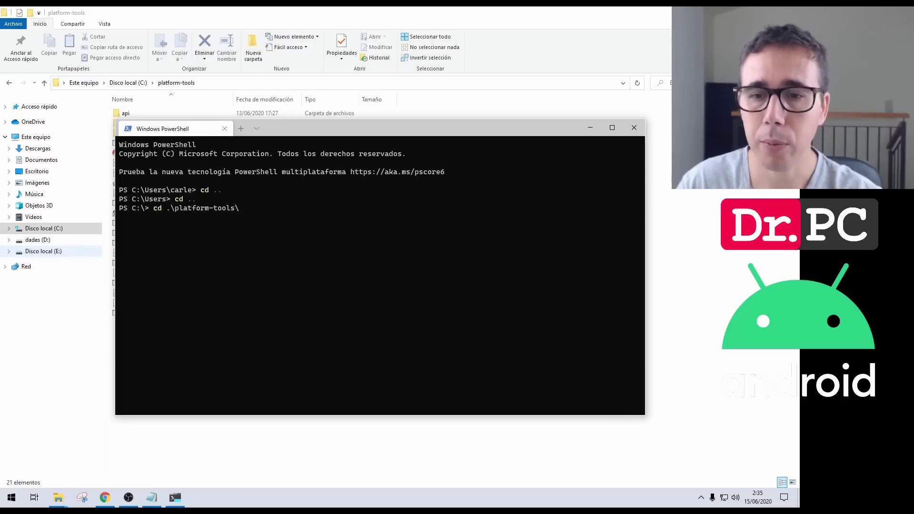
key("Return")
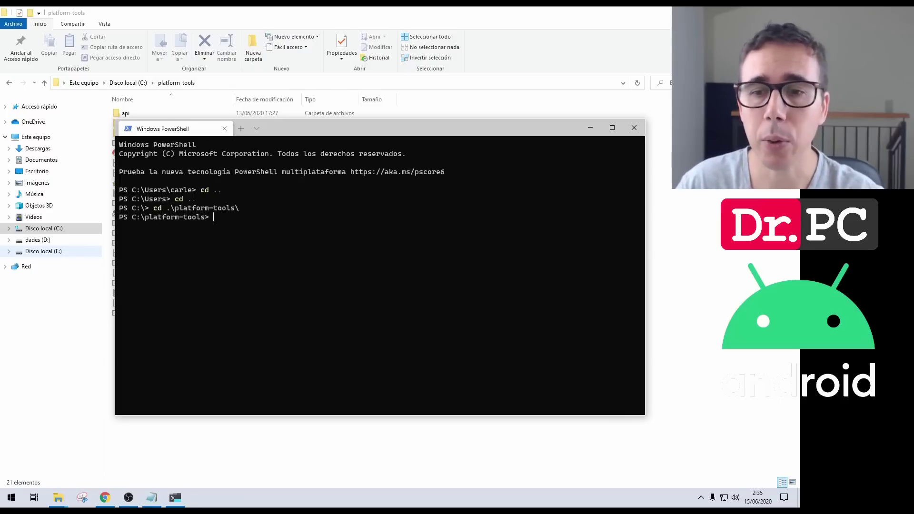
type("ls")
key("Return")
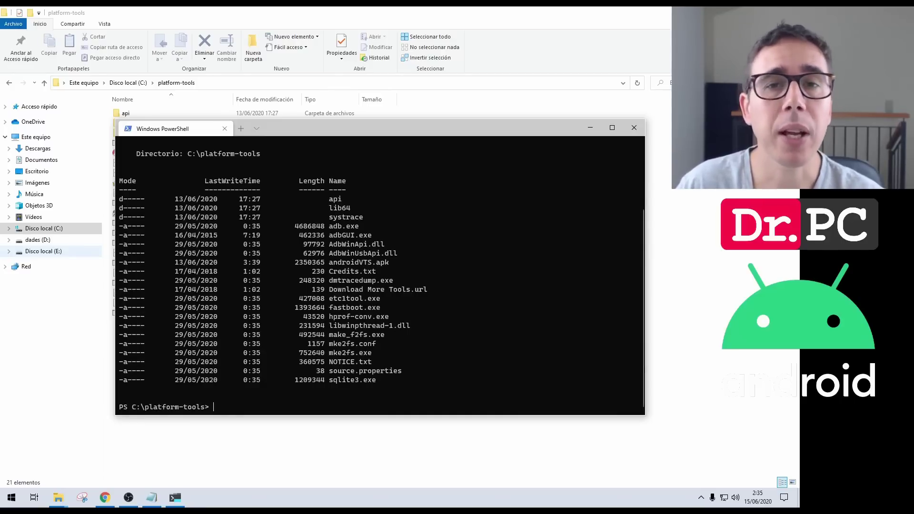
- Check the installed ADB version from PowerShell with .\adb.exe version
type("1")
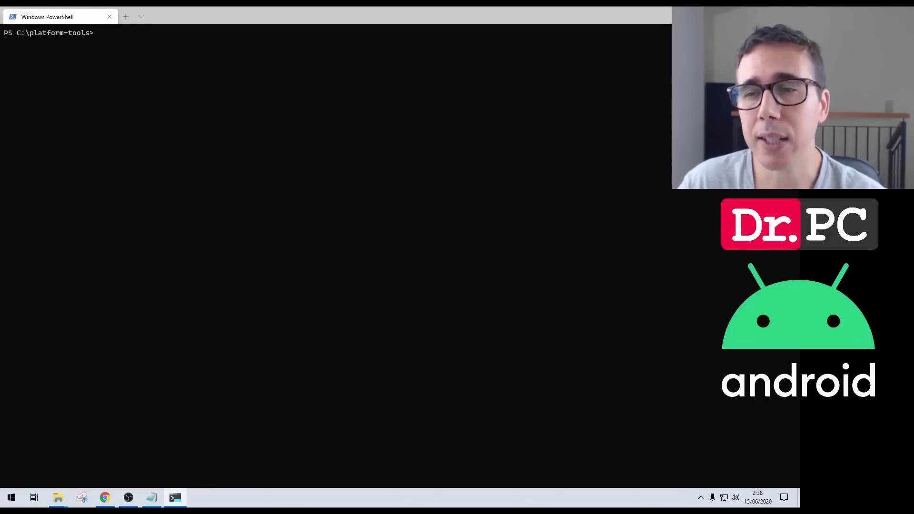
type("adb")
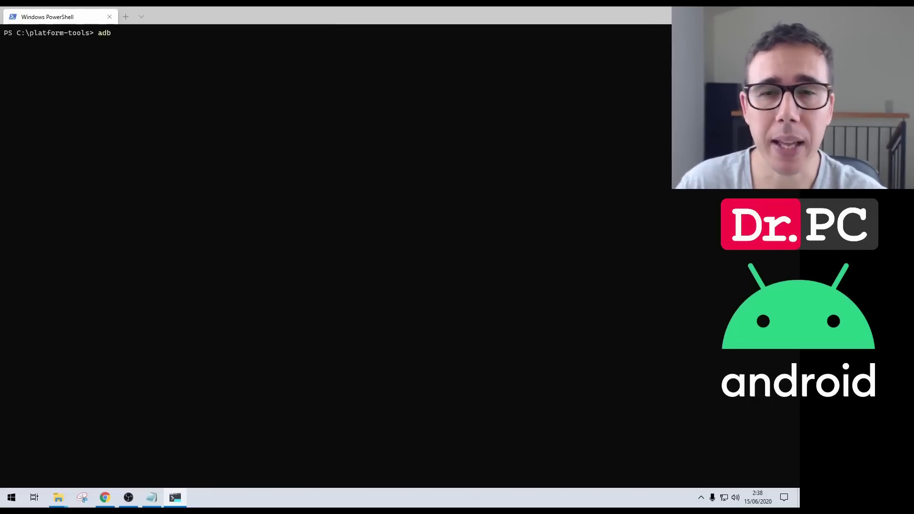
key("Tab")
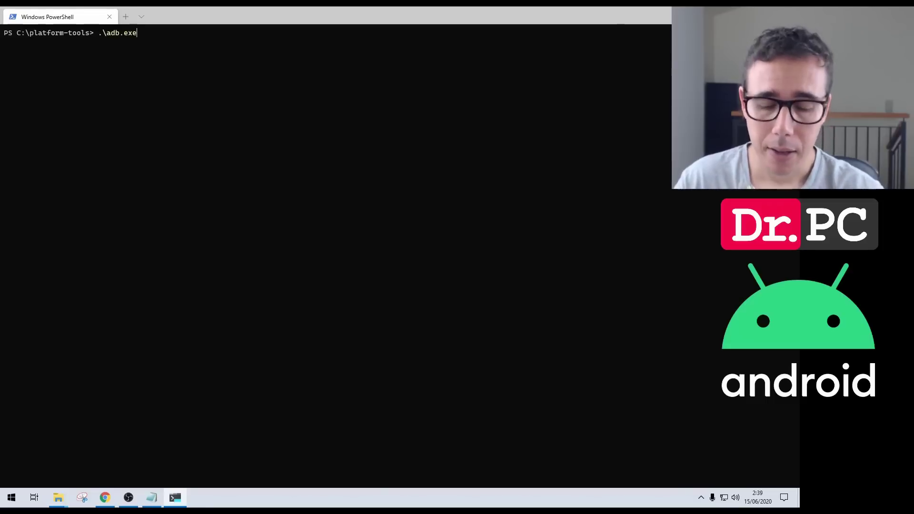
type("version")
key("Return")
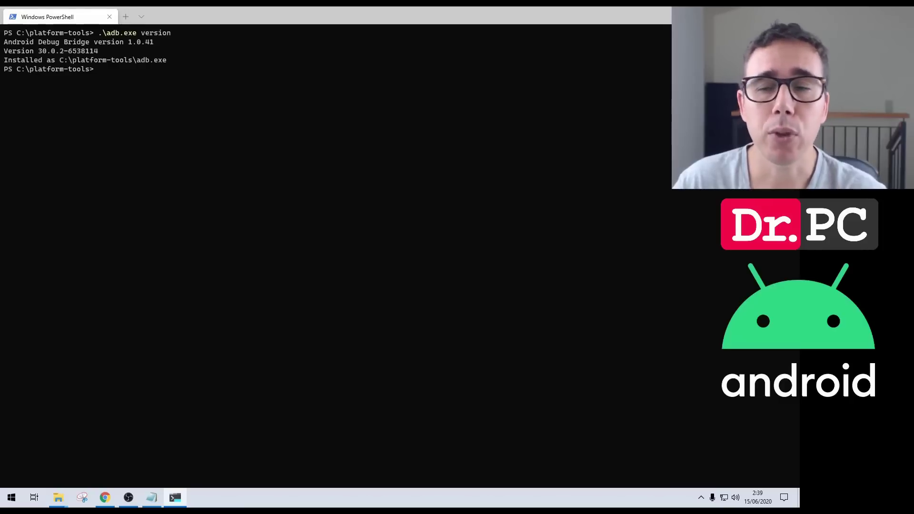
- Switch the PowerShell session to the Command Prompt with cmd and run adb version there
type("cmd")
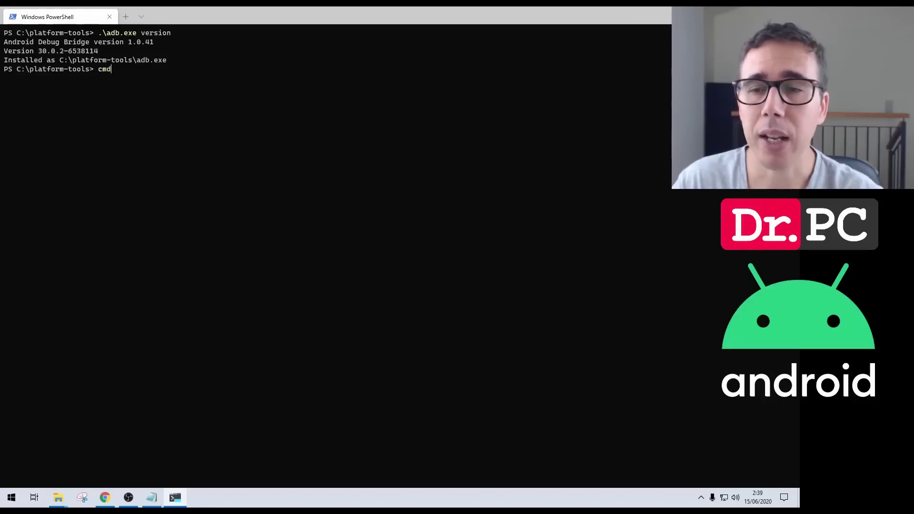
key("Return")
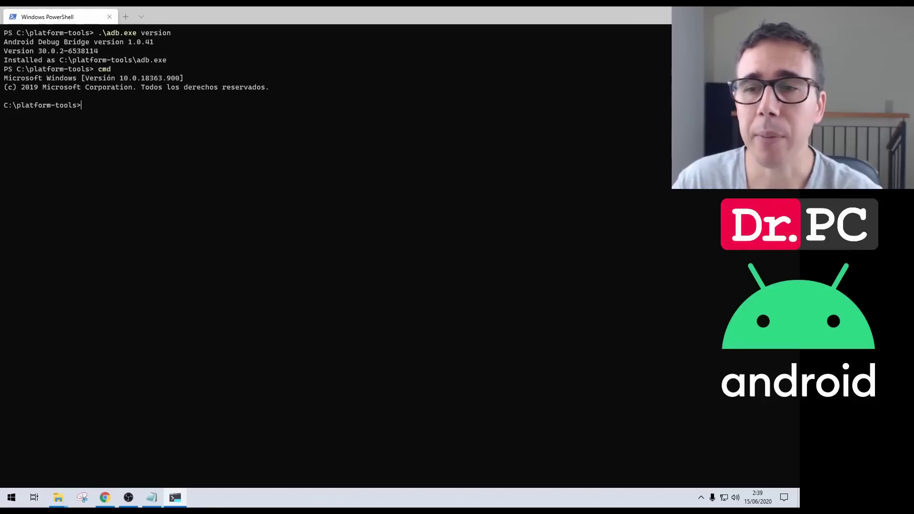
type("adb")
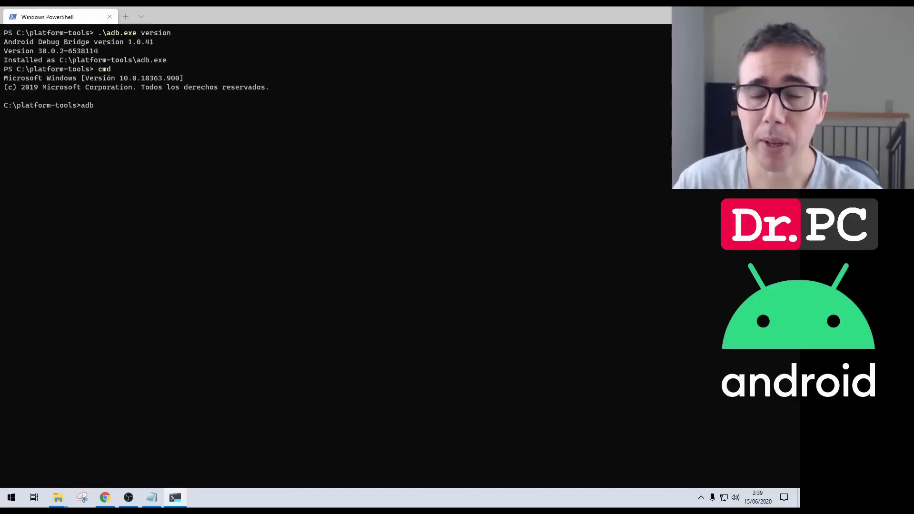
type(" version")
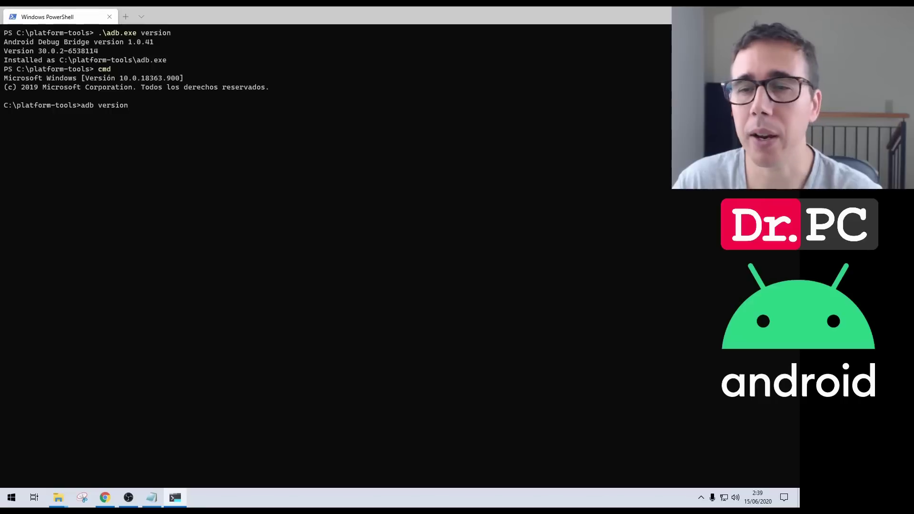
key("Return")
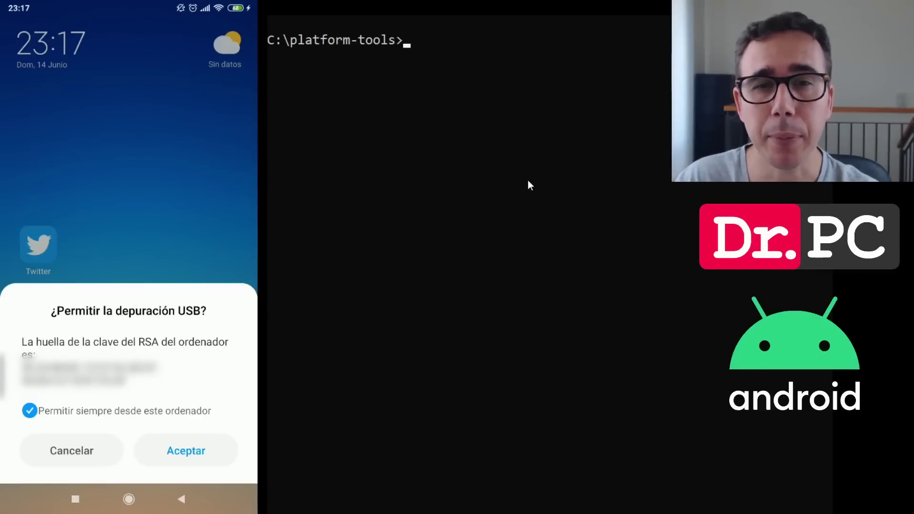
- List the Android devices attached to the PC with adb devices in C:\platform-tools
type("ad")
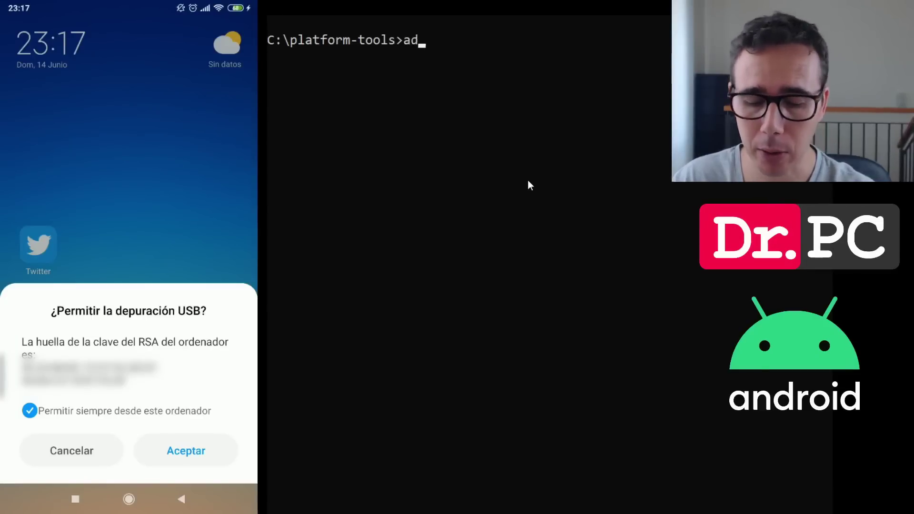
type("b devices")
key("Return")
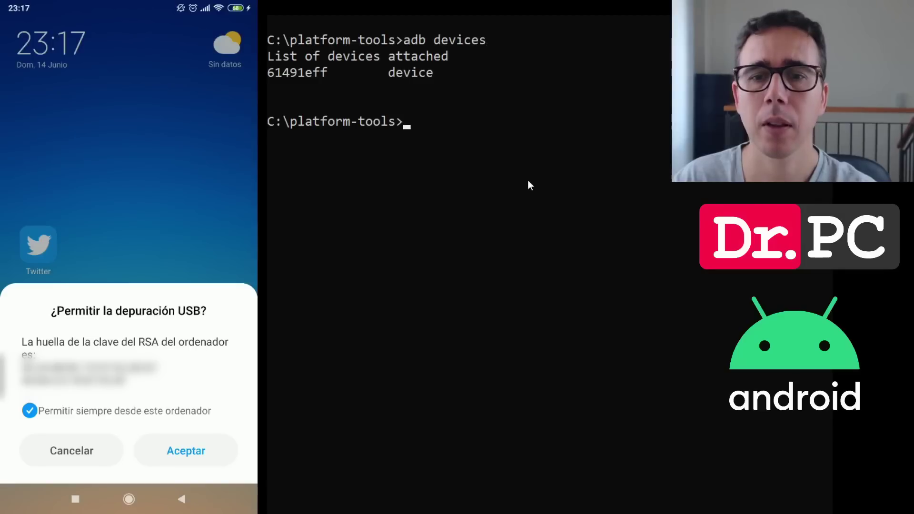